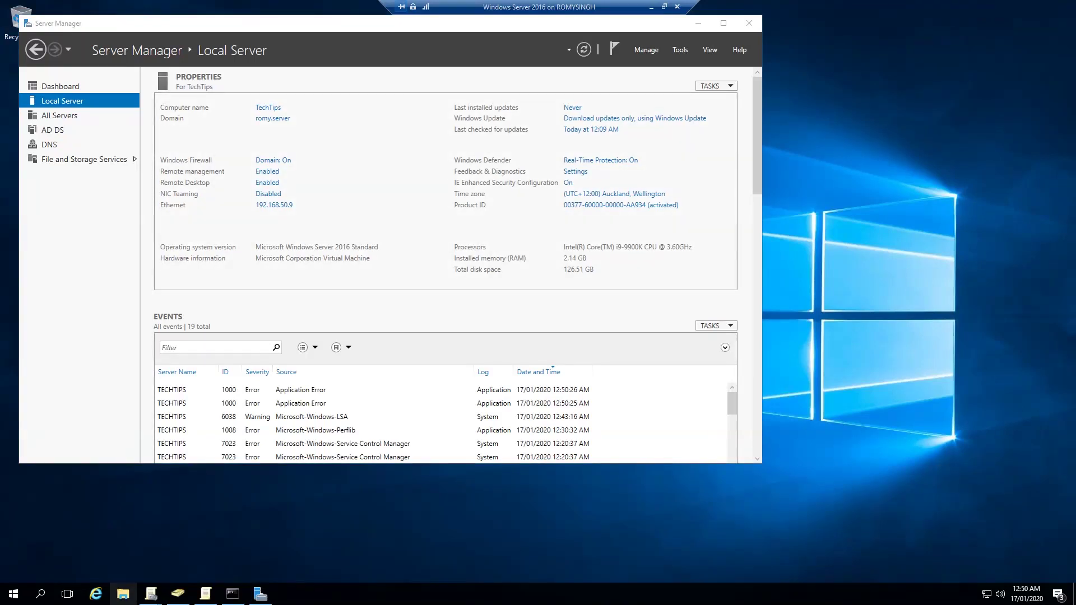
# Step: Search Start for 'con' to reach Control Panel and open Devices and Printers
pyautogui.click(40, 594)
pyautogui.write('con')
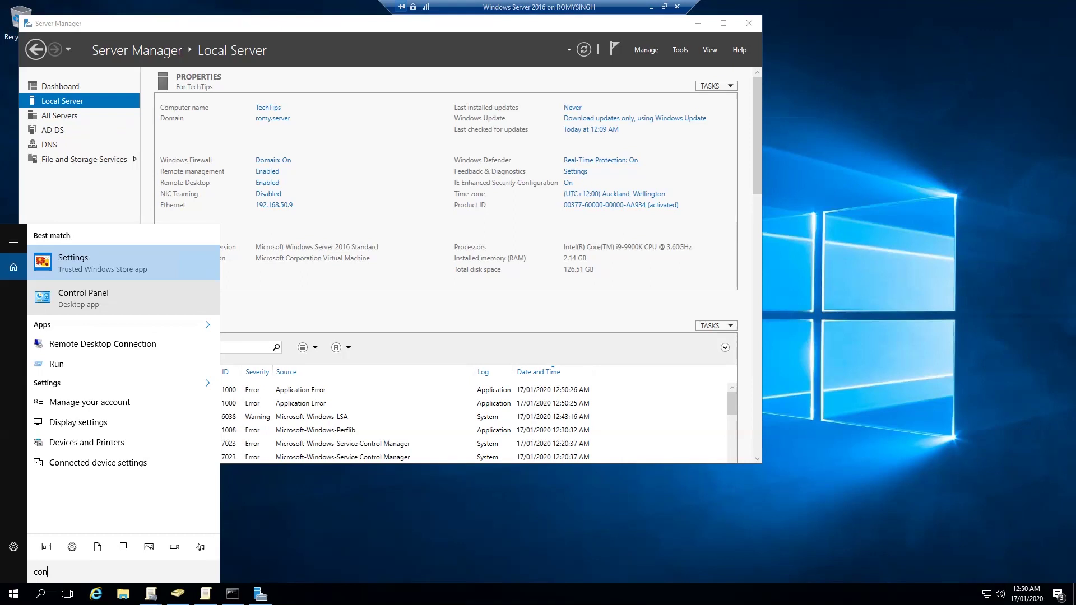
pyautogui.click(84, 297)
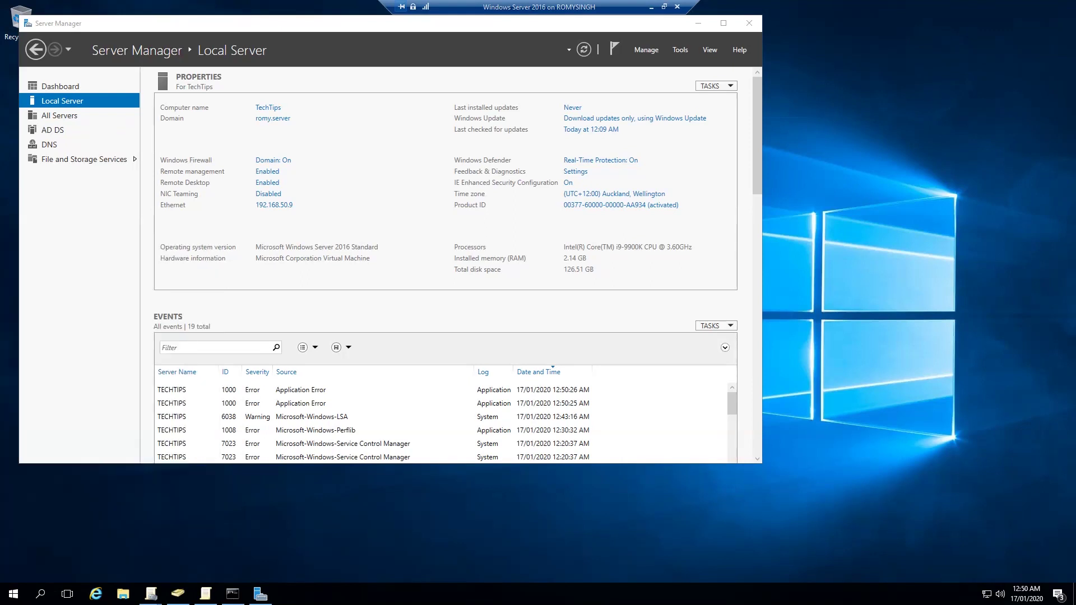
pyautogui.click(433, 291)
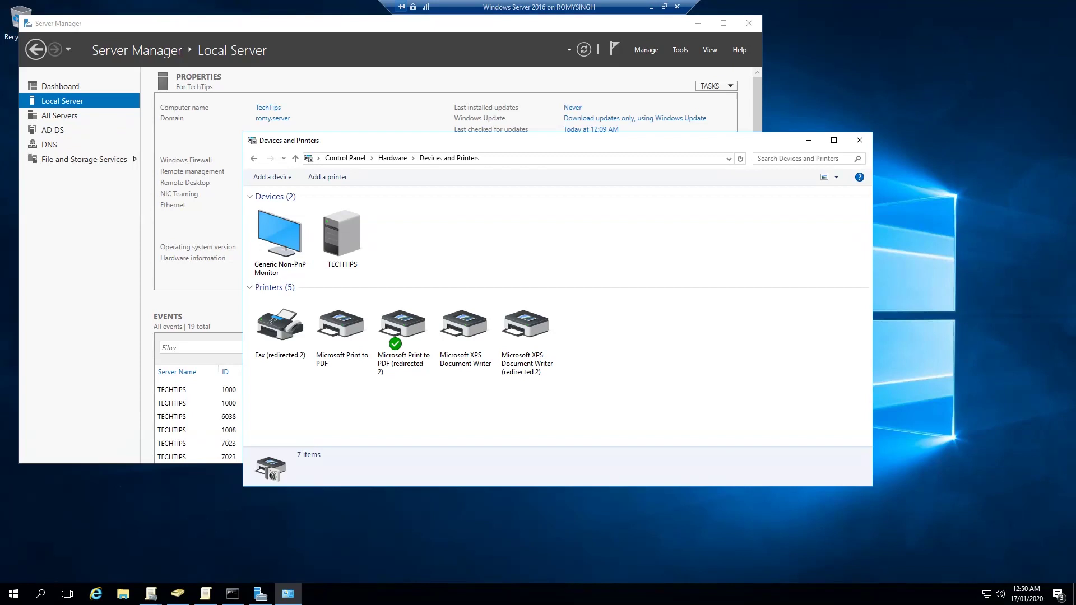
# Step: Add the HP OfficeJet Pro 8710 printer by TCP/IP address 192.168.1.2 as HP82678F
pyautogui.click(328, 177)
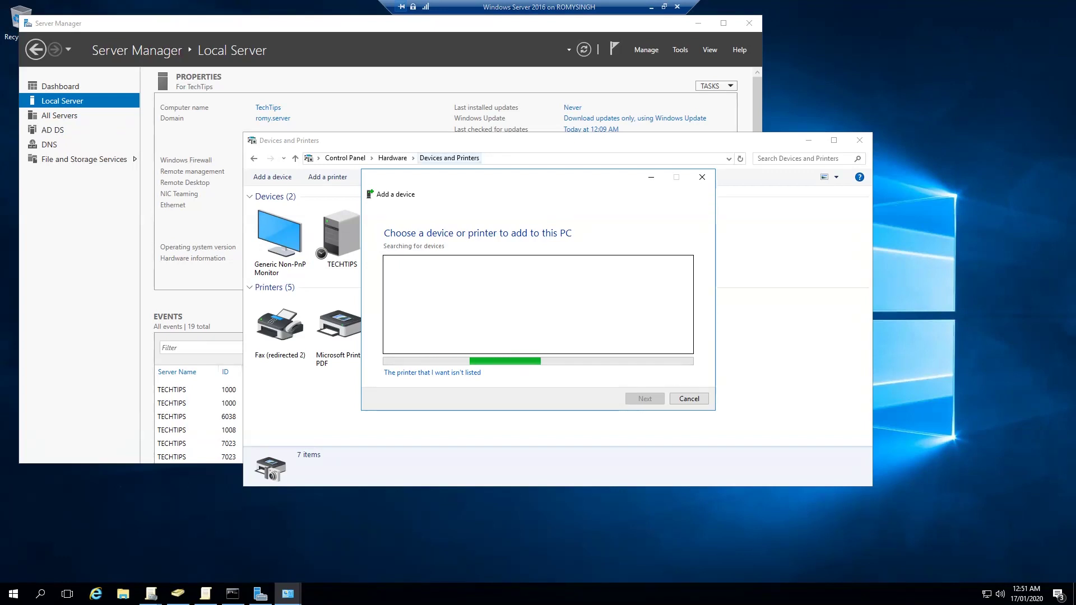
pyautogui.moveTo(504, 177); pyautogui.dragTo(661, 200)
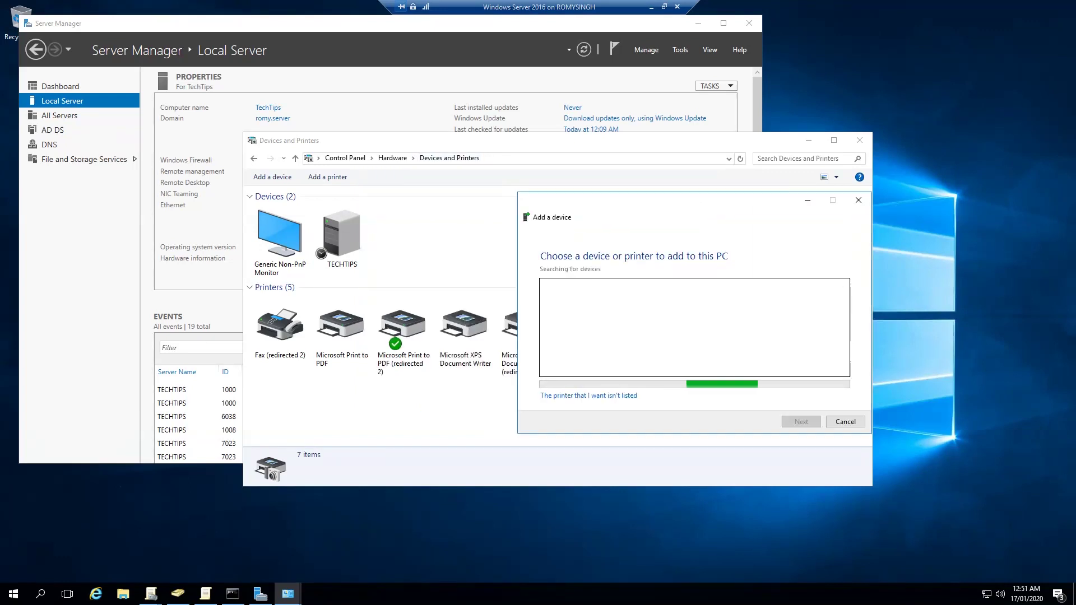
pyautogui.click(588, 395)
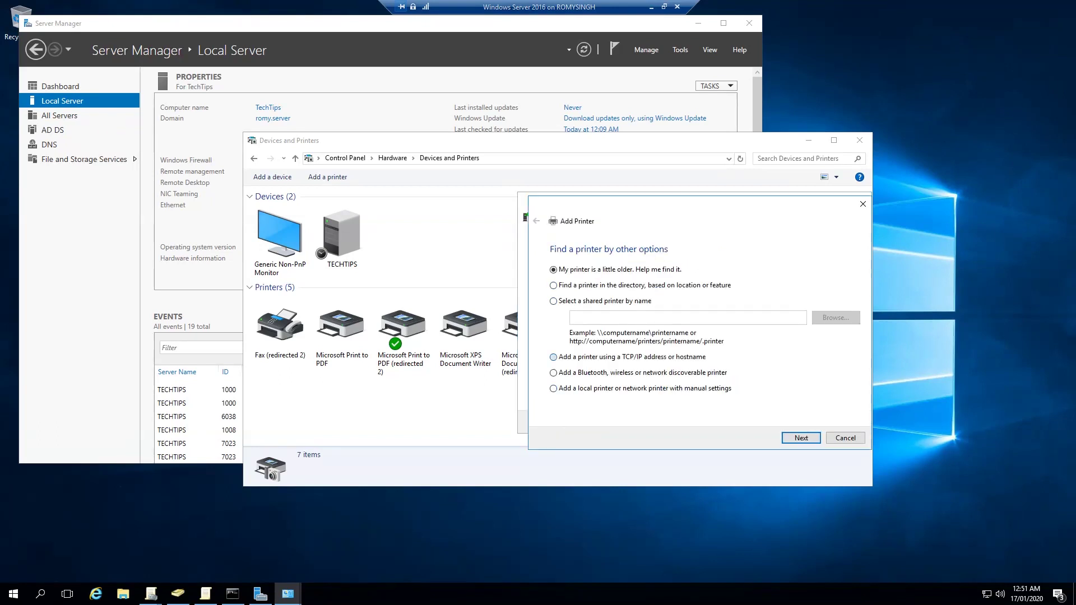
pyautogui.click(801, 438)
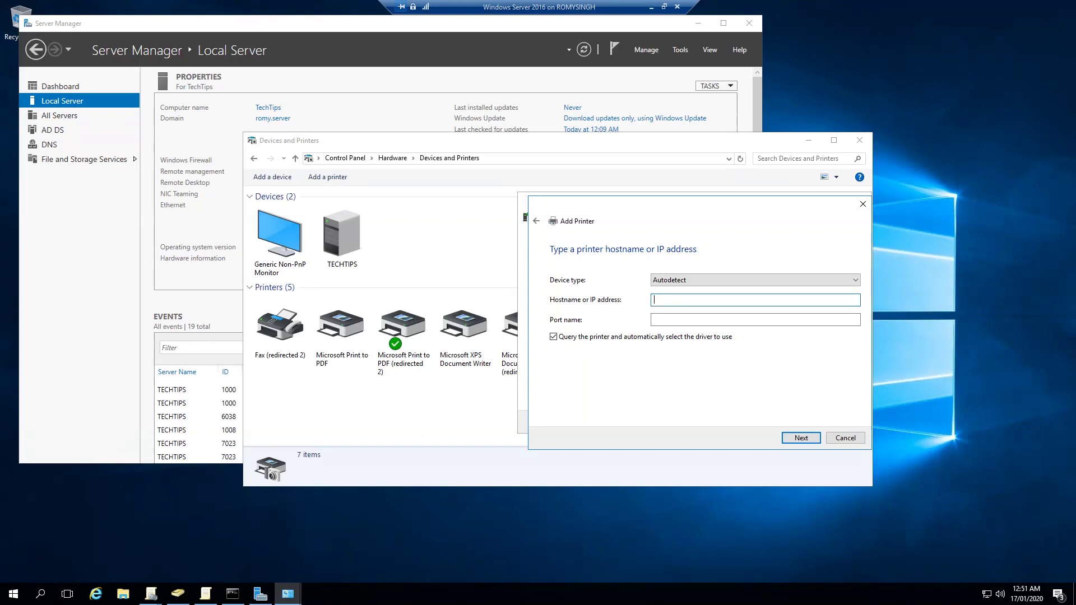
pyautogui.write('192.168.1.2')
pyautogui.press('Return')
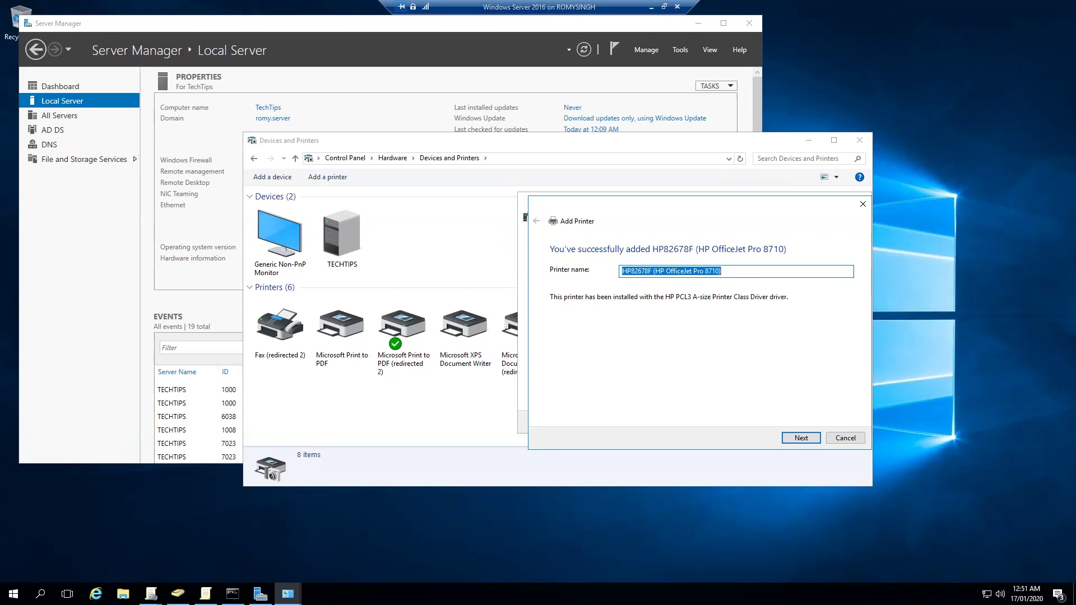
pyautogui.press('Return')
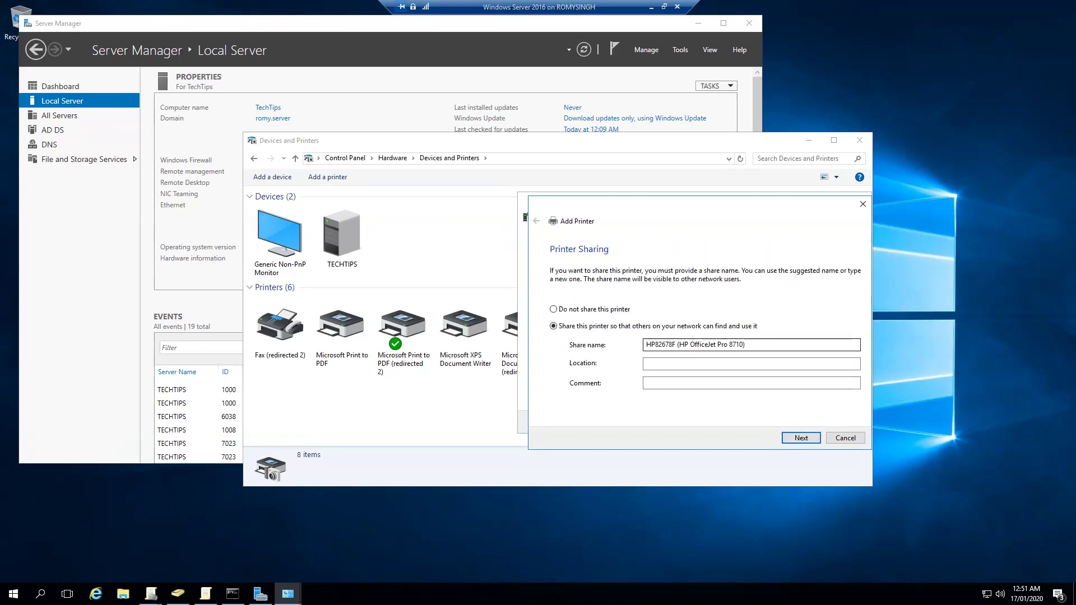
# Step: Share the new printer as 'Office' and finish without setting it as the default printer
pyautogui.doubleClick(661, 344)
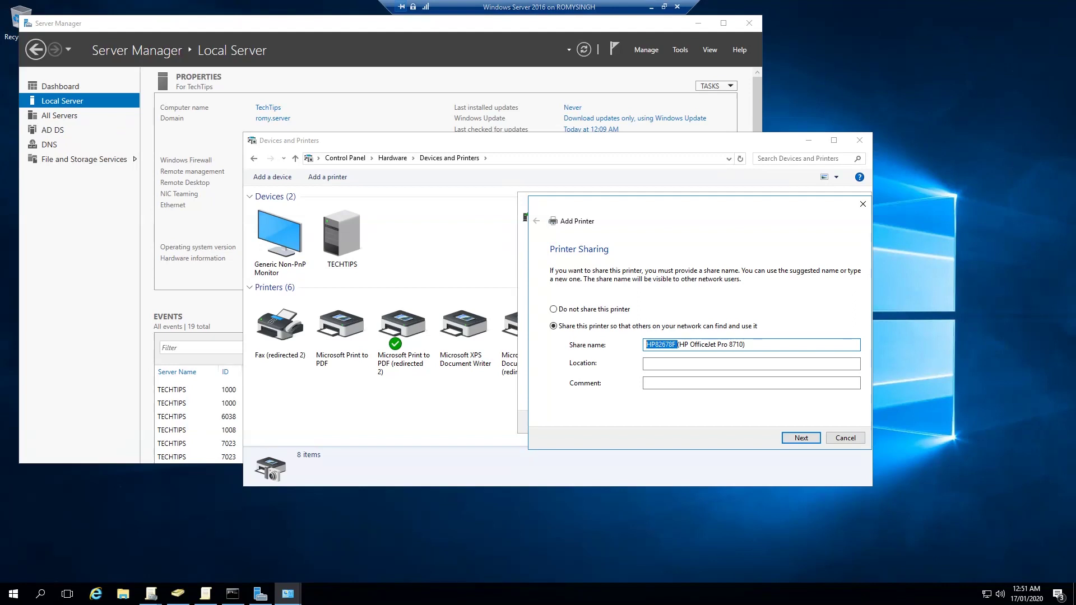
pyautogui.write('Office')
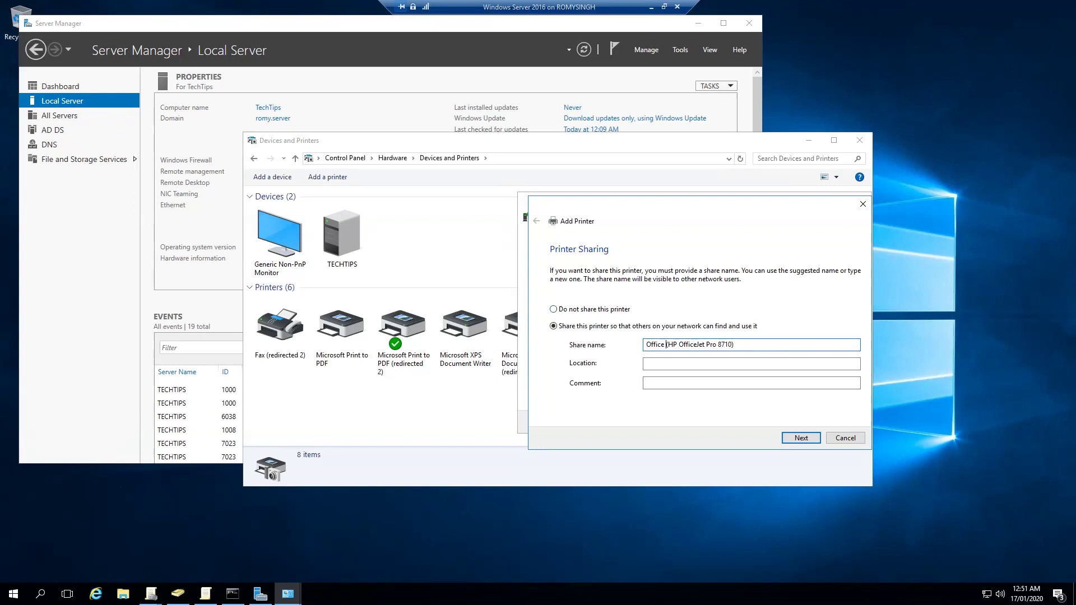
pyautogui.press('Return')
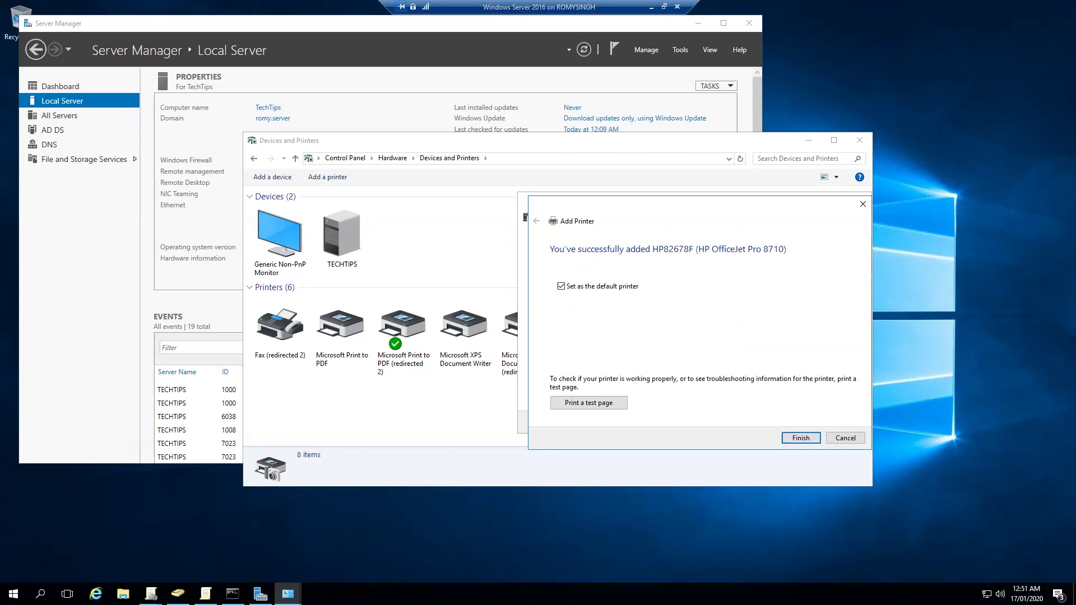
pyautogui.click(561, 286)
pyautogui.press('Return')
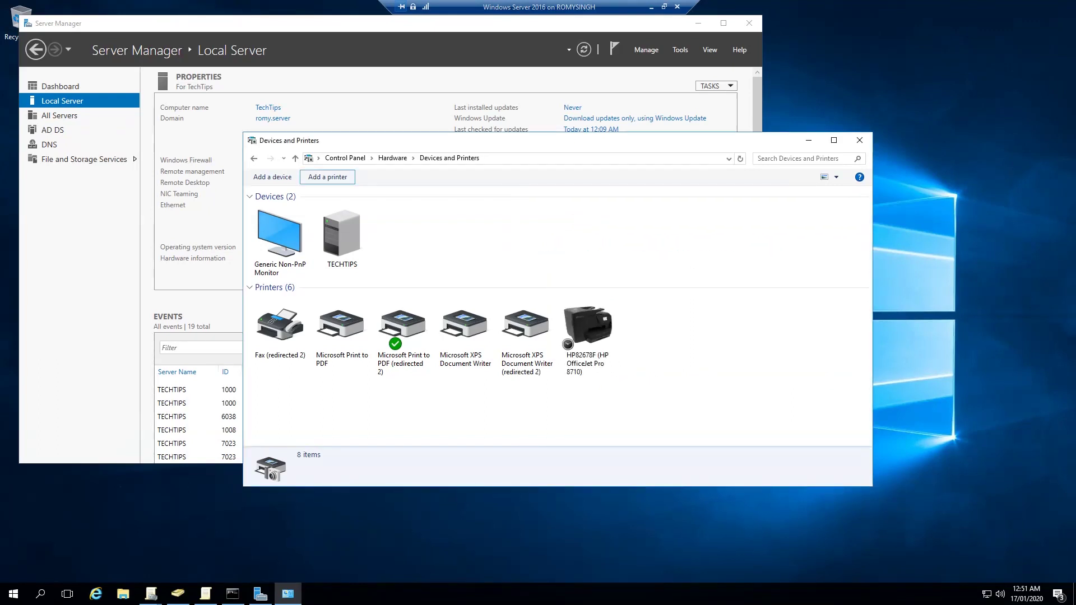
pyautogui.click(588, 336)
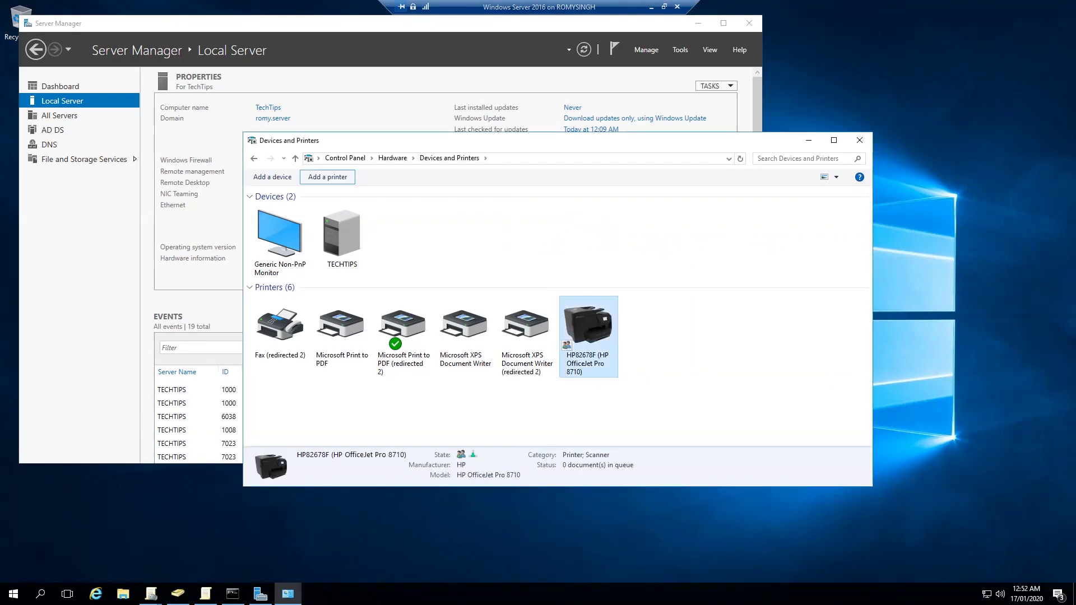
pyautogui.rightClick(590, 330)
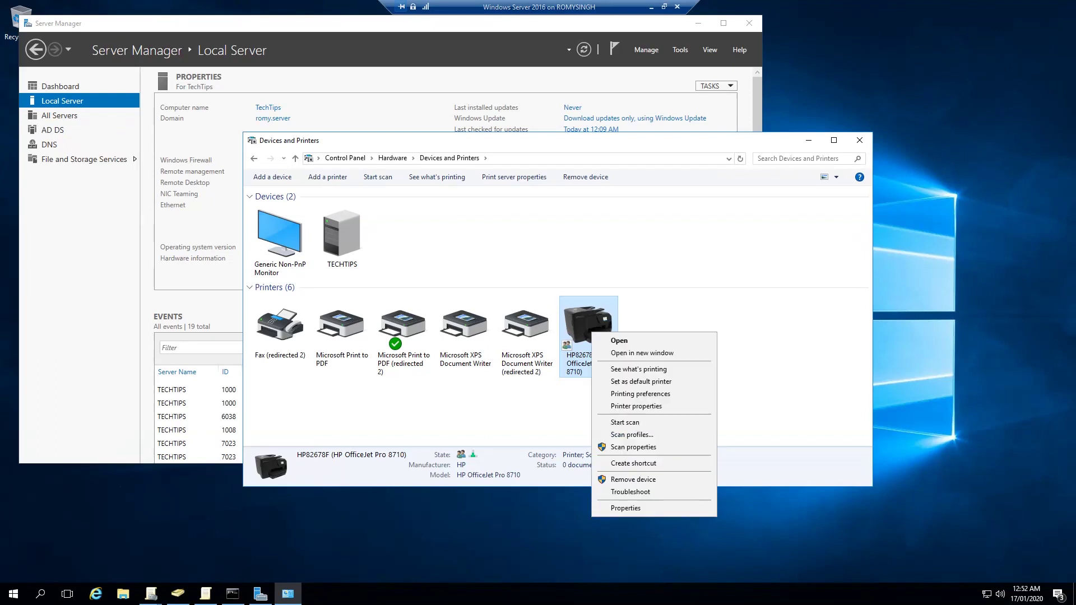
pyautogui.click(616, 508)
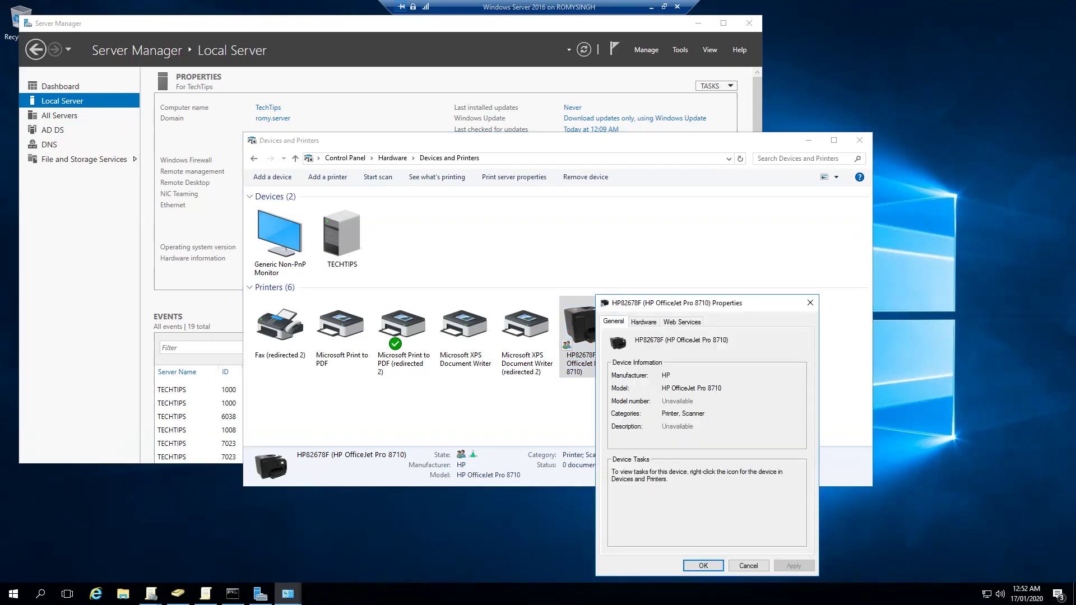
pyautogui.click(643, 322)
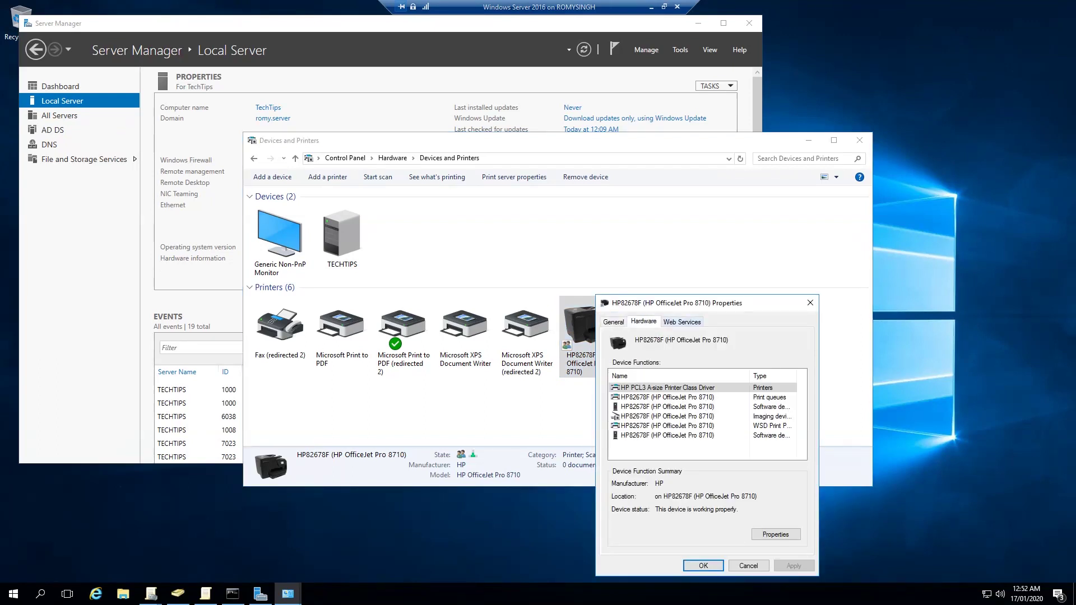
pyautogui.hotkey('ctrl', 'Tab')
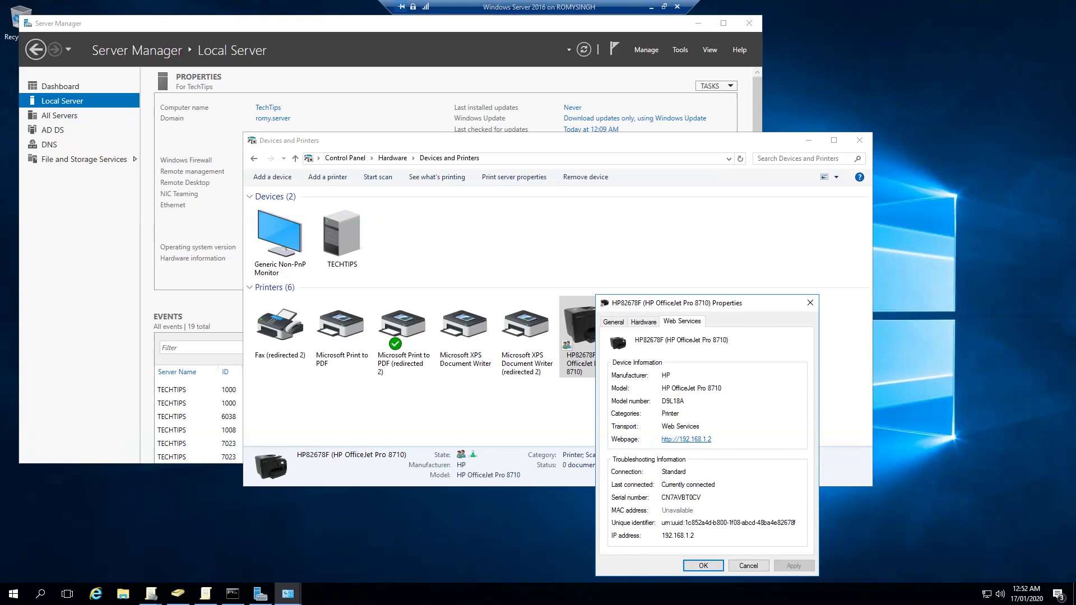
pyautogui.click(643, 322)
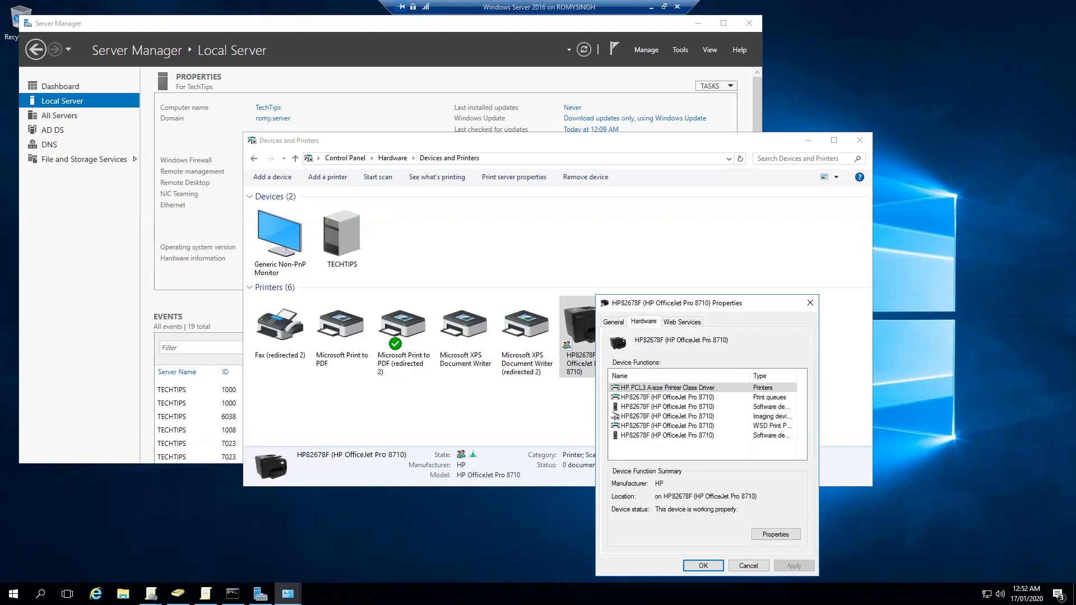
pyautogui.click(613, 322)
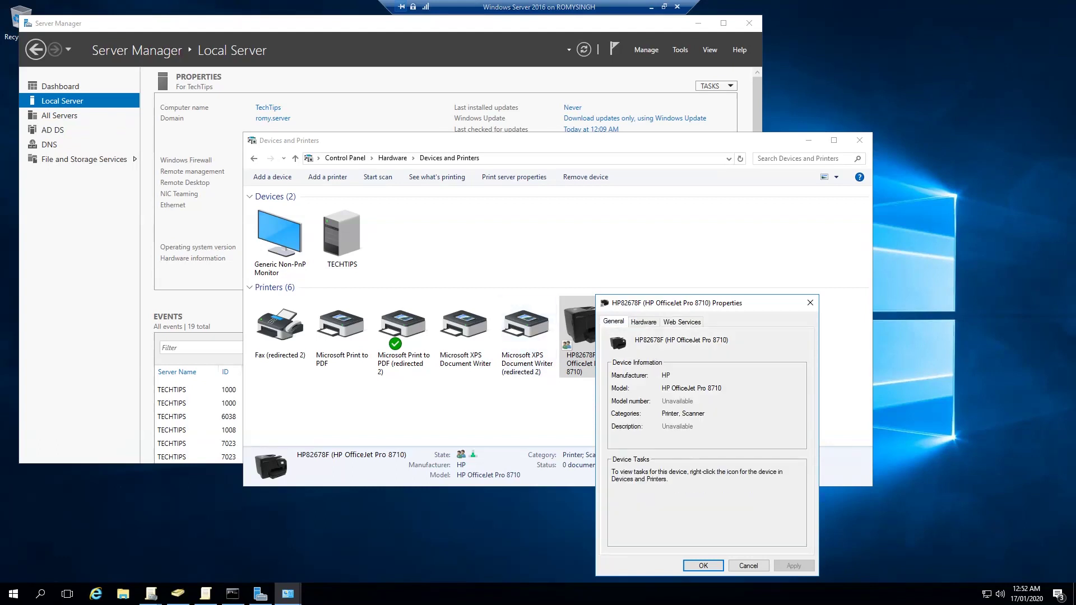
pyautogui.press('Return')
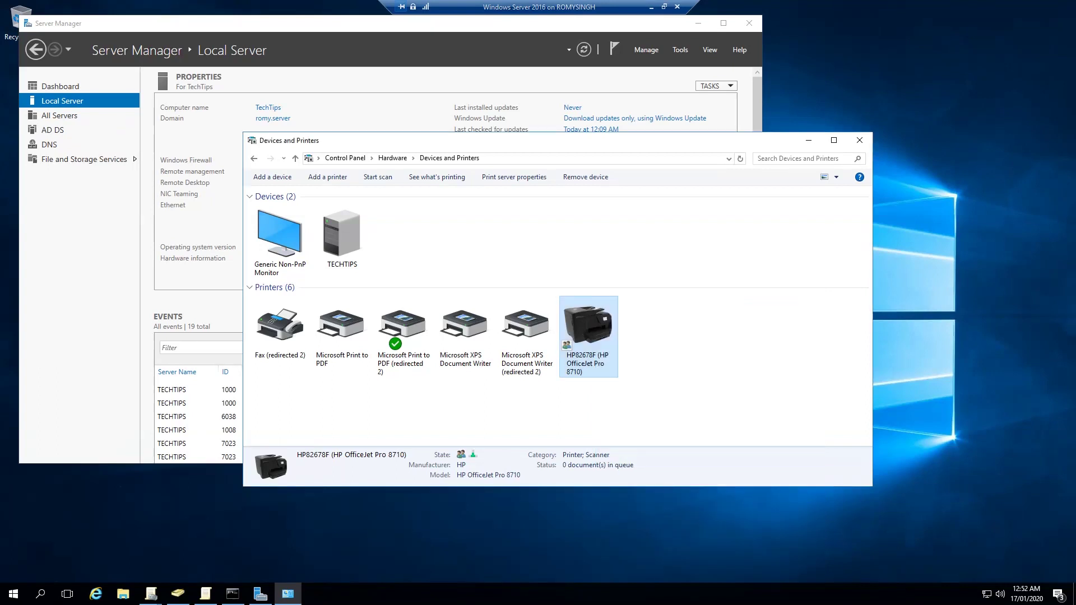
# Step: In HP82678F's printer properties, enable 'List in the directory' on the Sharing tab and apply
pyautogui.press('Return')
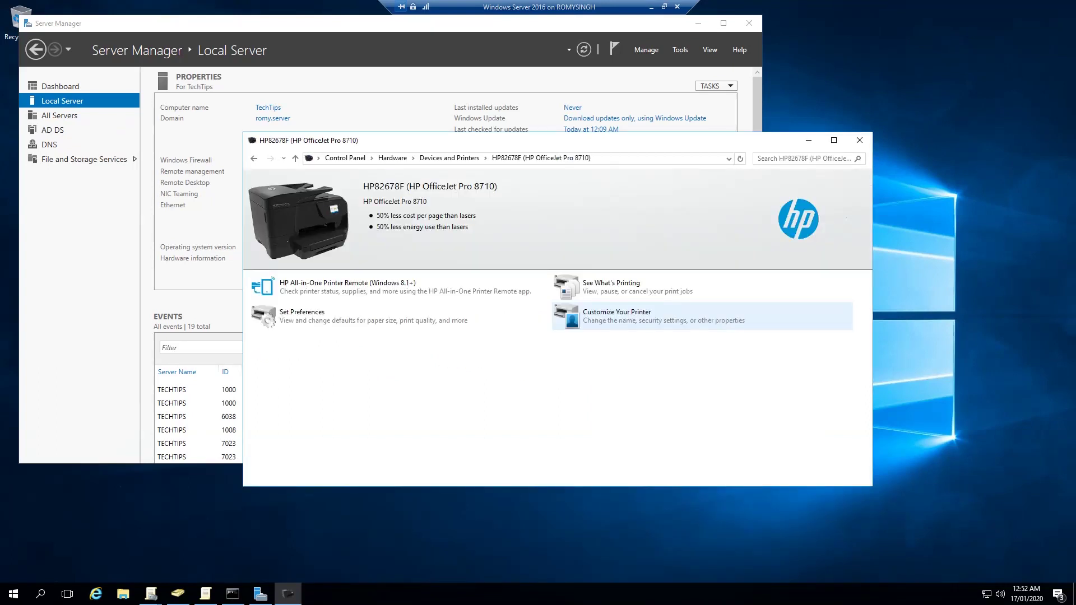
pyautogui.press('BackSpace')
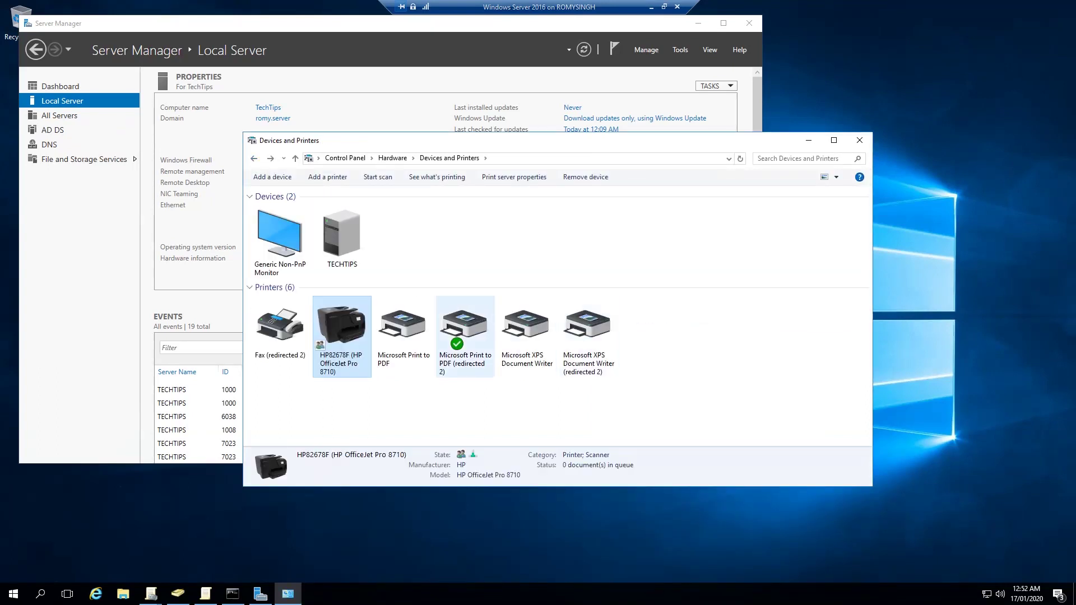
pyautogui.hotkey('shift', 'F10')
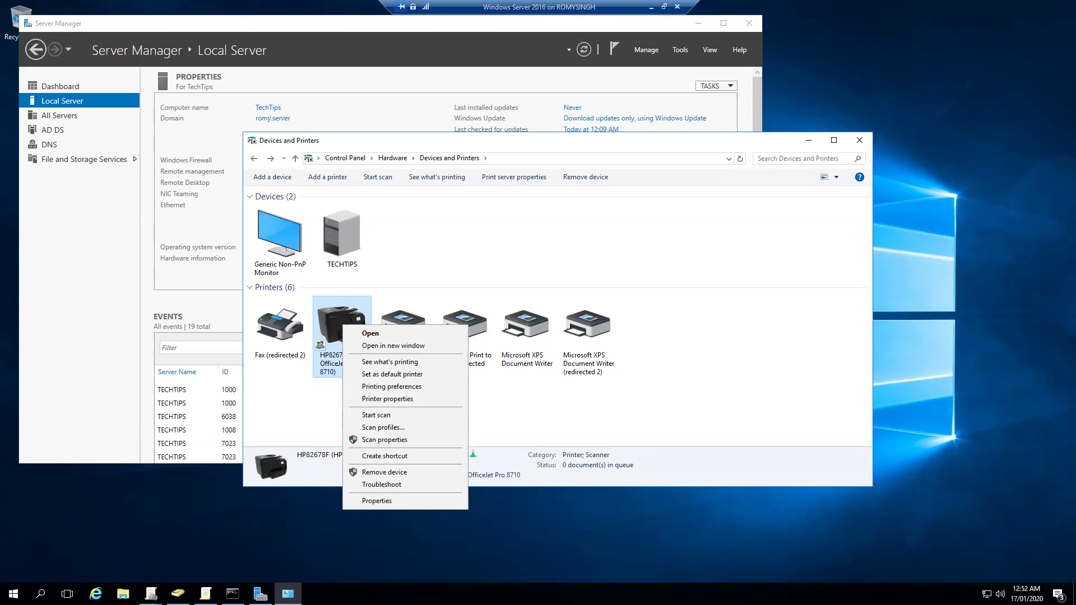
pyautogui.press('Up')
pyautogui.press('Up')
pyautogui.press('Up')
pyautogui.press('Up')
pyautogui.press('Up')
pyautogui.press('Up')
pyautogui.press('Up')
pyautogui.press('Up')
pyautogui.press('Up')
pyautogui.press('Up')
pyautogui.press('Up')
pyautogui.press('Down')
pyautogui.press('Down')
pyautogui.press('Down')
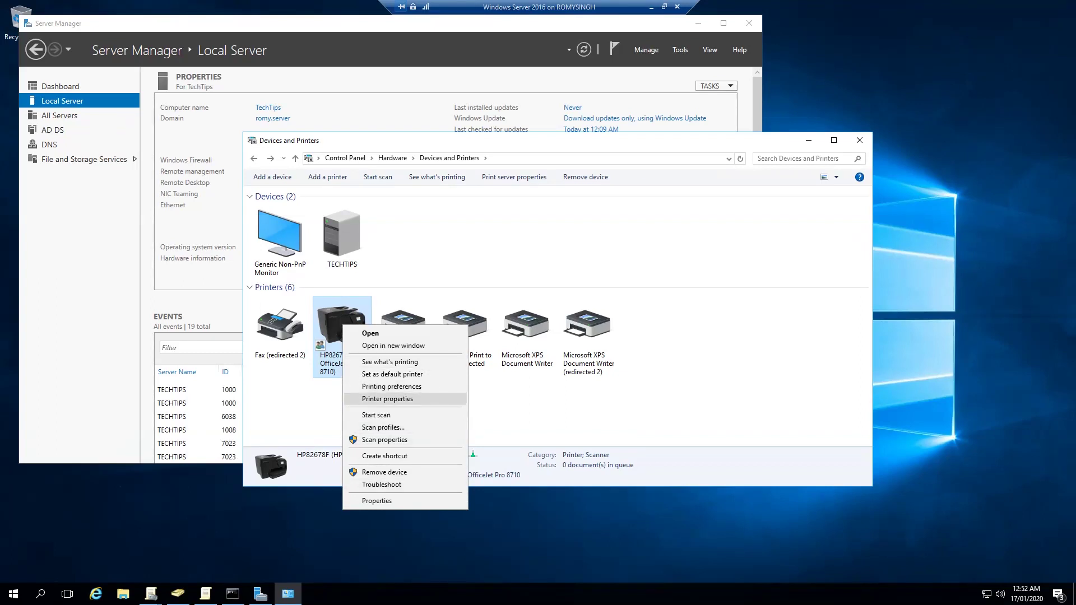
pyautogui.press('Return')
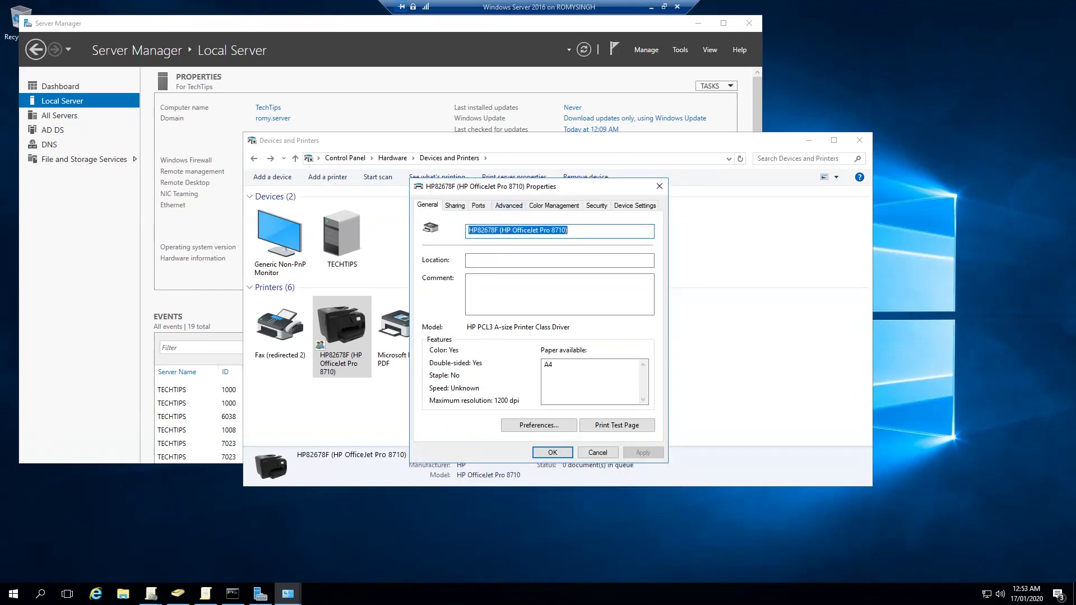
pyautogui.hotkey('ctrl', 'Tab')
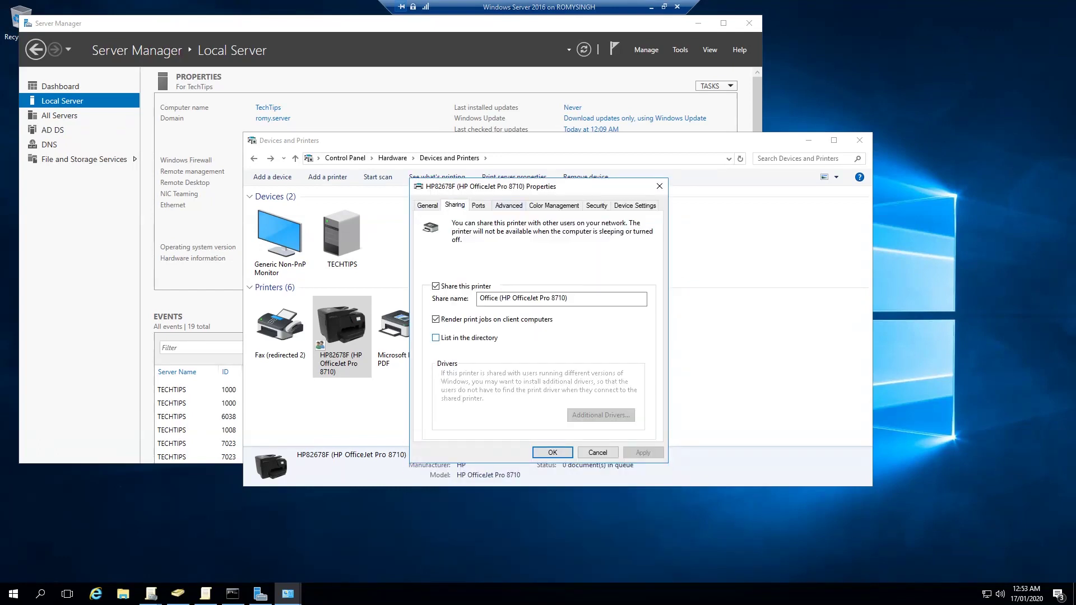
pyautogui.click(436, 338)
pyautogui.hotkey('alt', 'a')
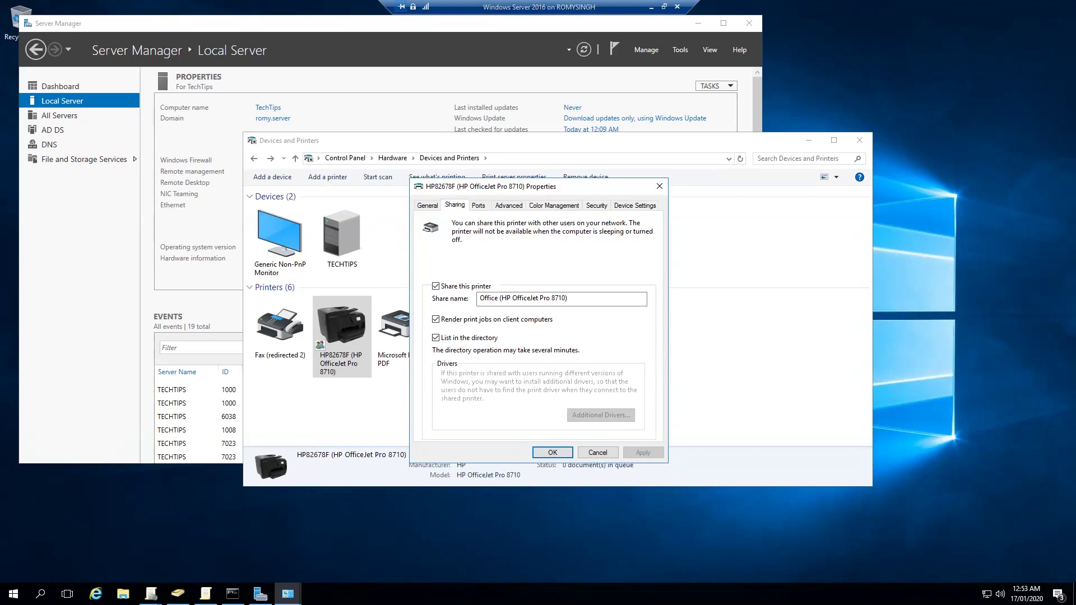
pyautogui.press('Return')
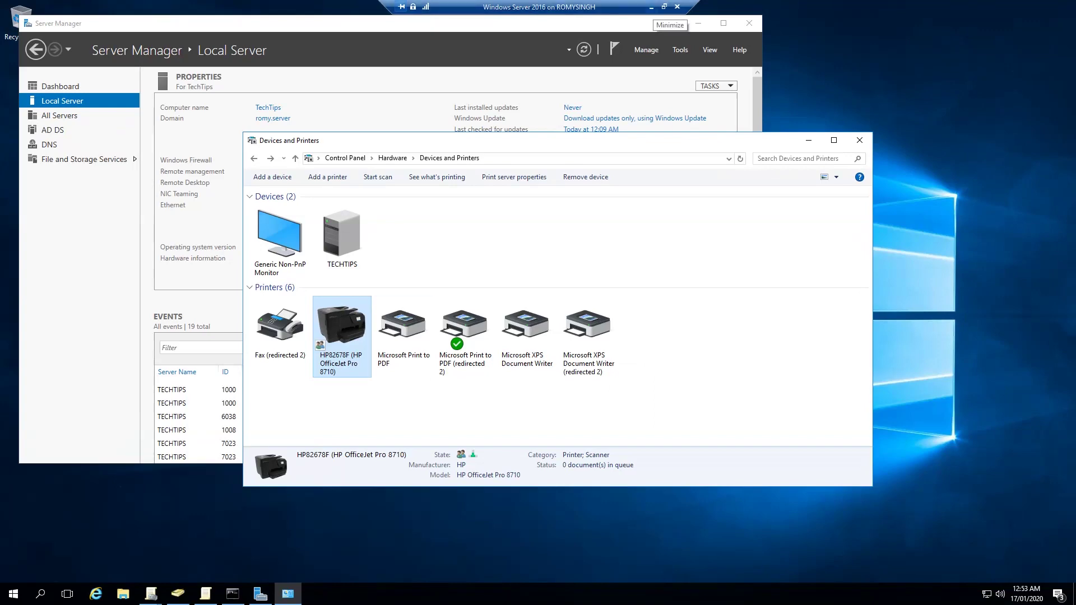
# Step: Connect to the windows 10 Client virtual machine from Hyper-V Manager
pyautogui.click(651, 7)
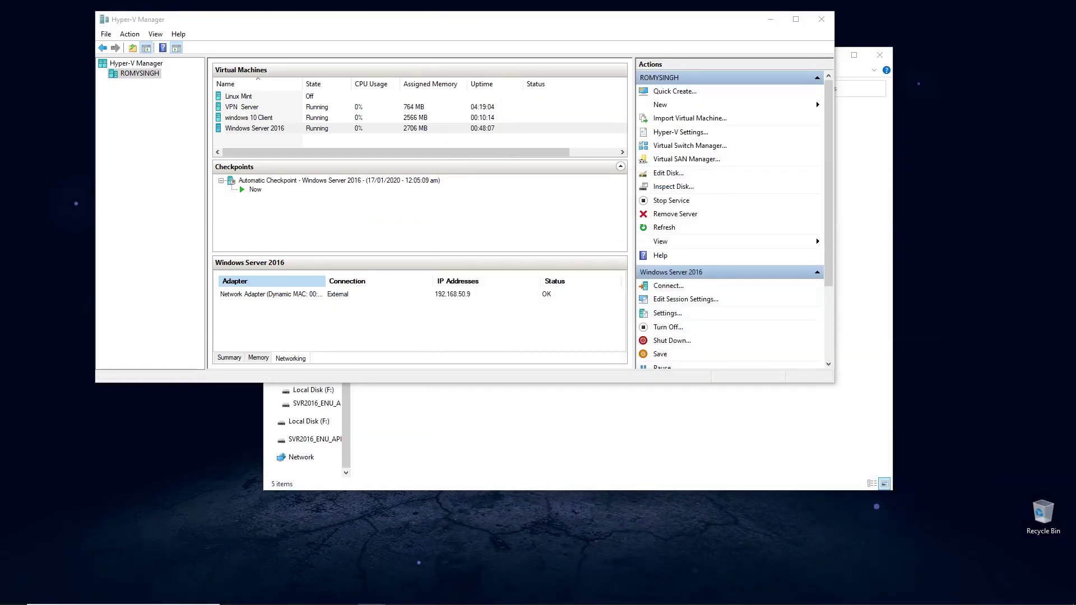
pyautogui.click(283, 117)
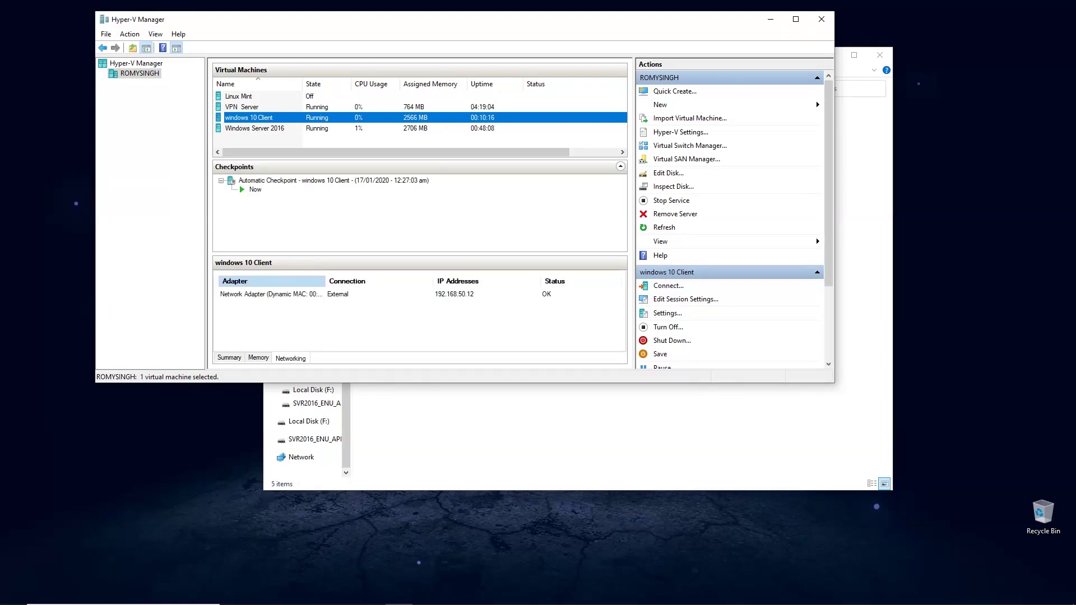
pyautogui.rightClick(287, 118)
pyautogui.click(319, 125)
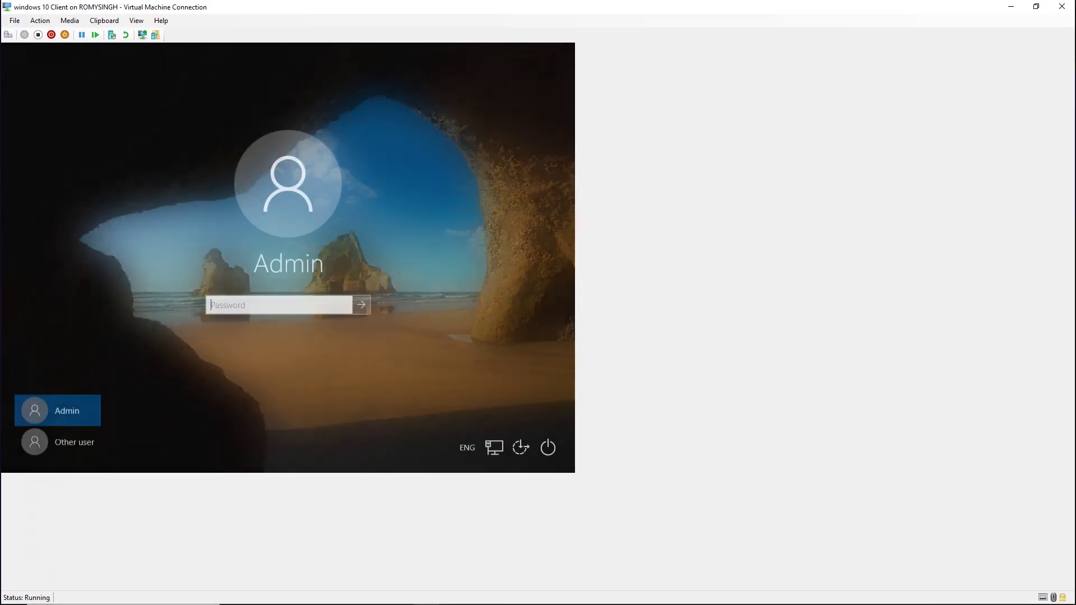
# Step: Sign in to the client as another domain user with that account's username and password
pyautogui.click(62, 442)
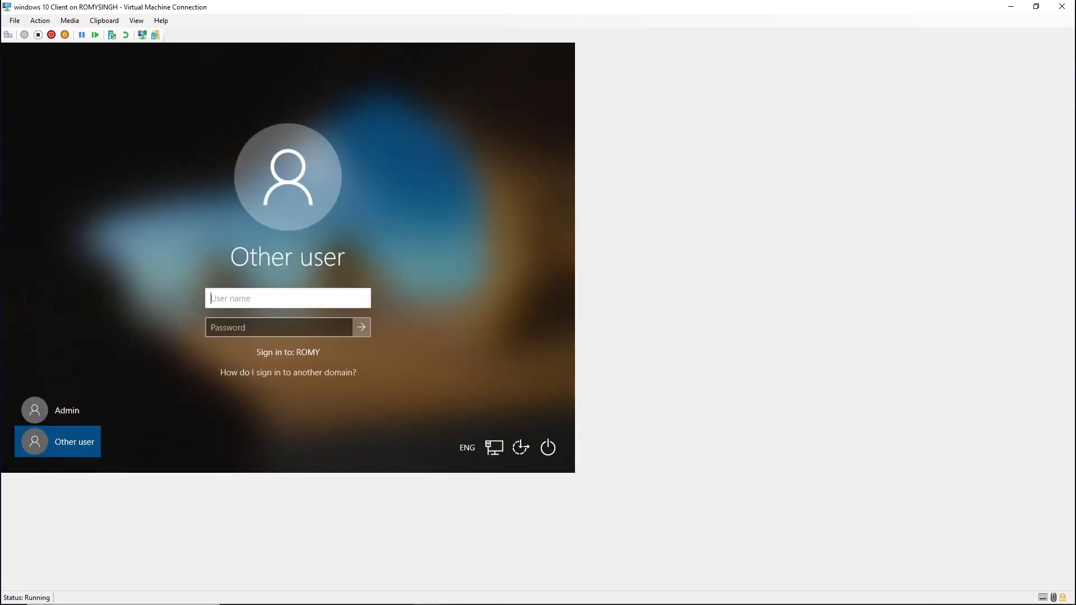
pyautogui.write('Tips')
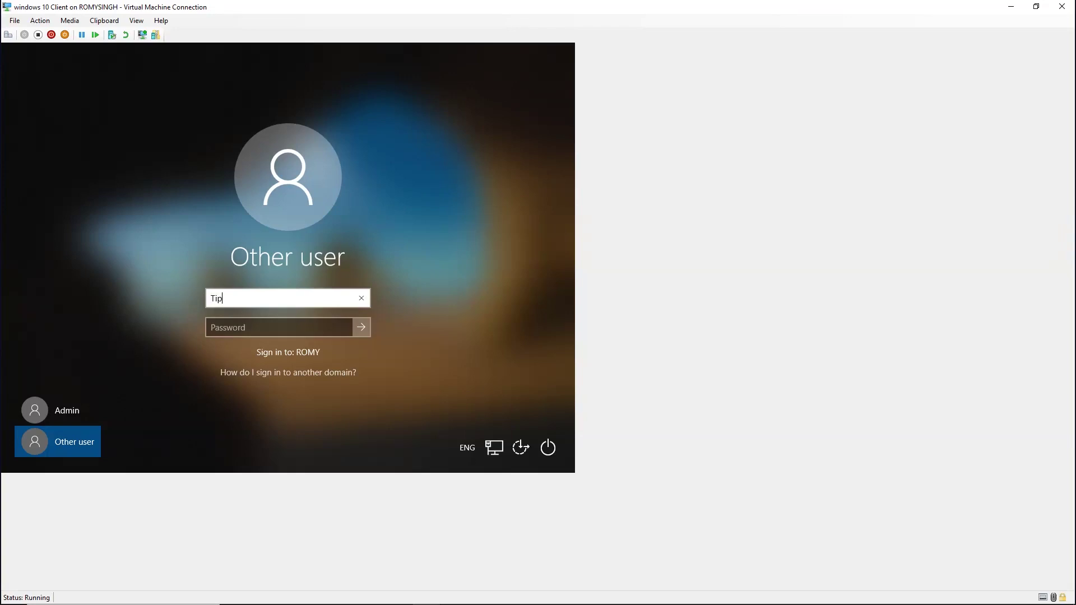
pyautogui.press('Tab')
pyautogui.write('*****')
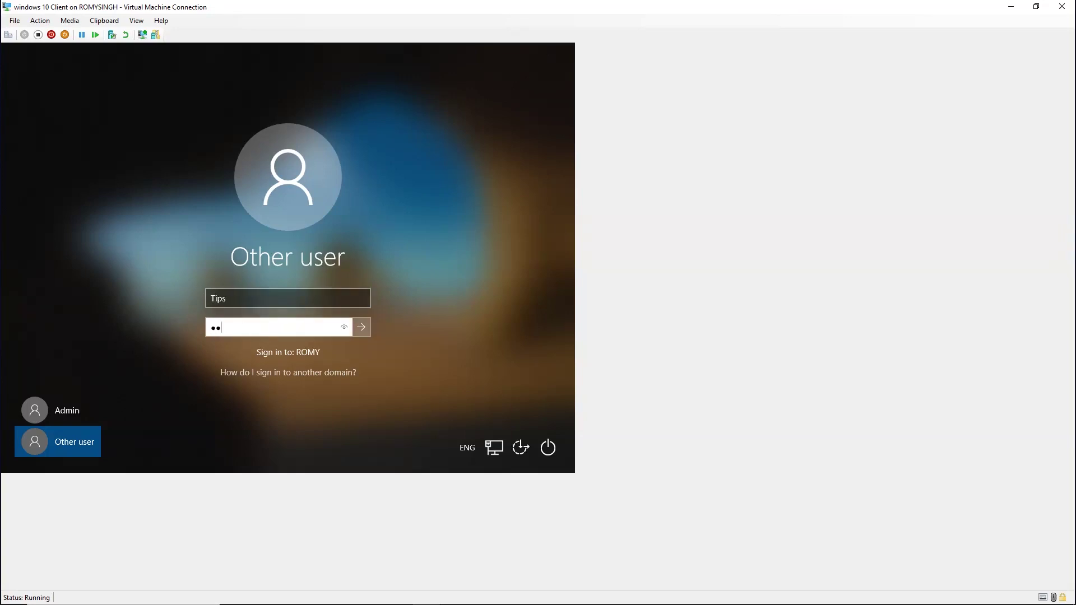
pyautogui.write('******')
pyautogui.press('Return')
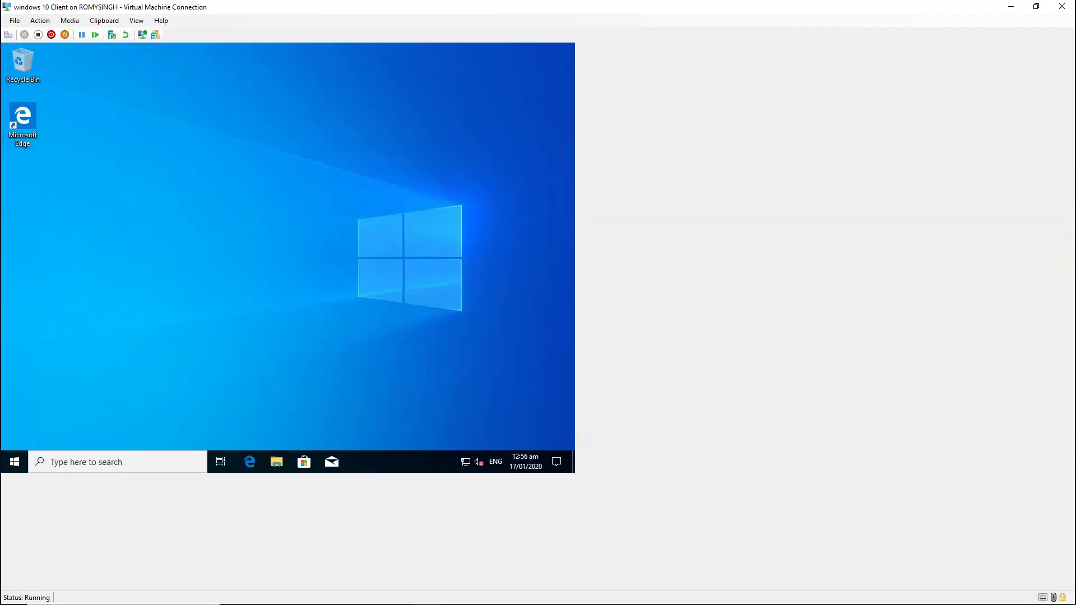
# Step: Restore the VM window and open Settings > Devices > Printers & scanners to search for printers
pyautogui.click(1036, 6)
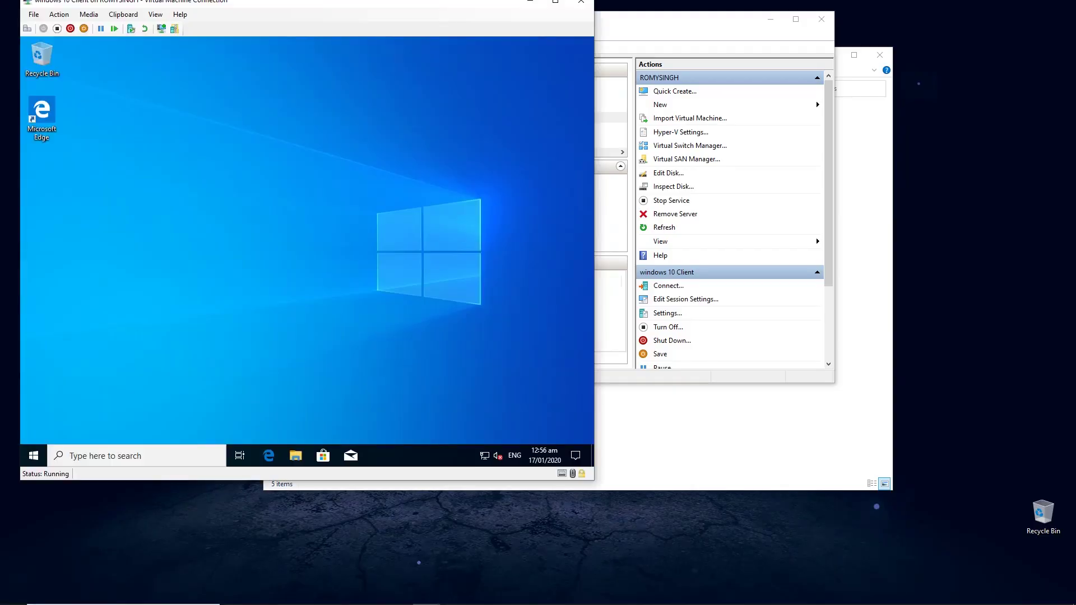
pyautogui.moveTo(393, 2); pyautogui.dragTo(622, 37)
pyautogui.click(525, 490)
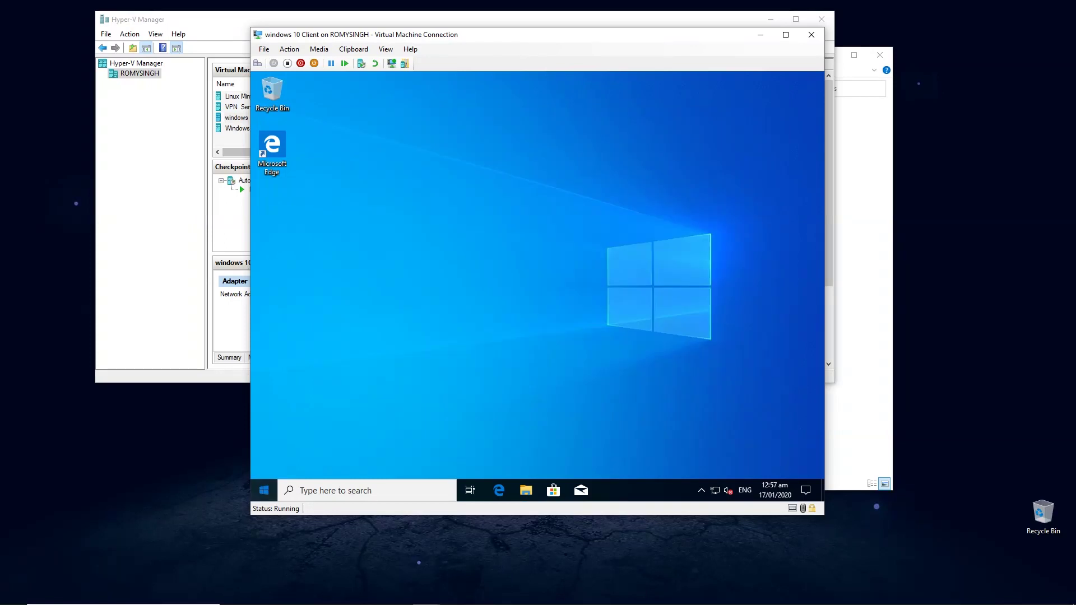
pyautogui.press('super')
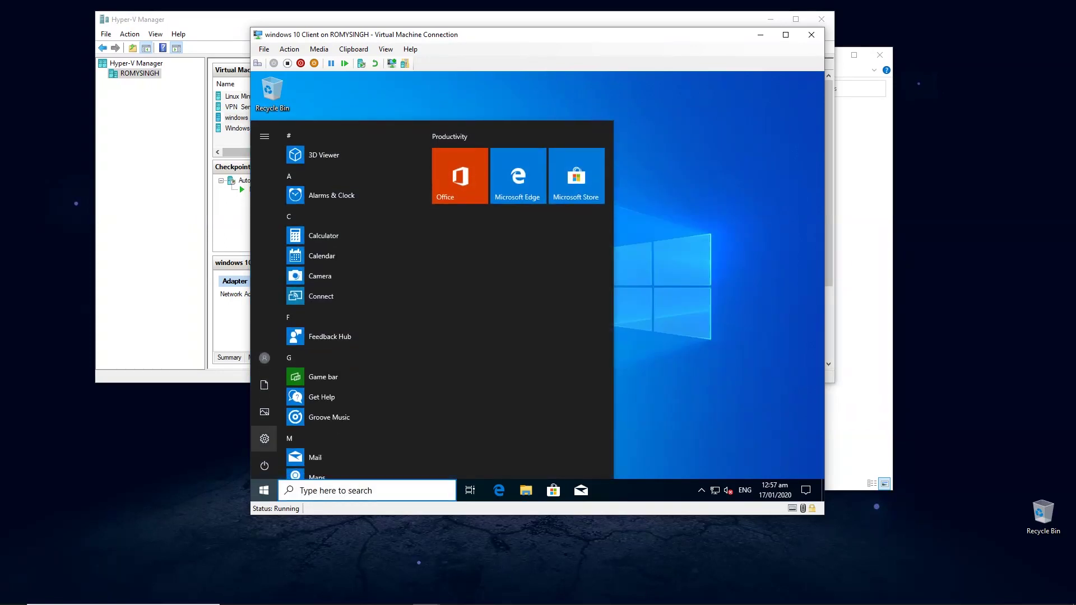
pyautogui.click(264, 439)
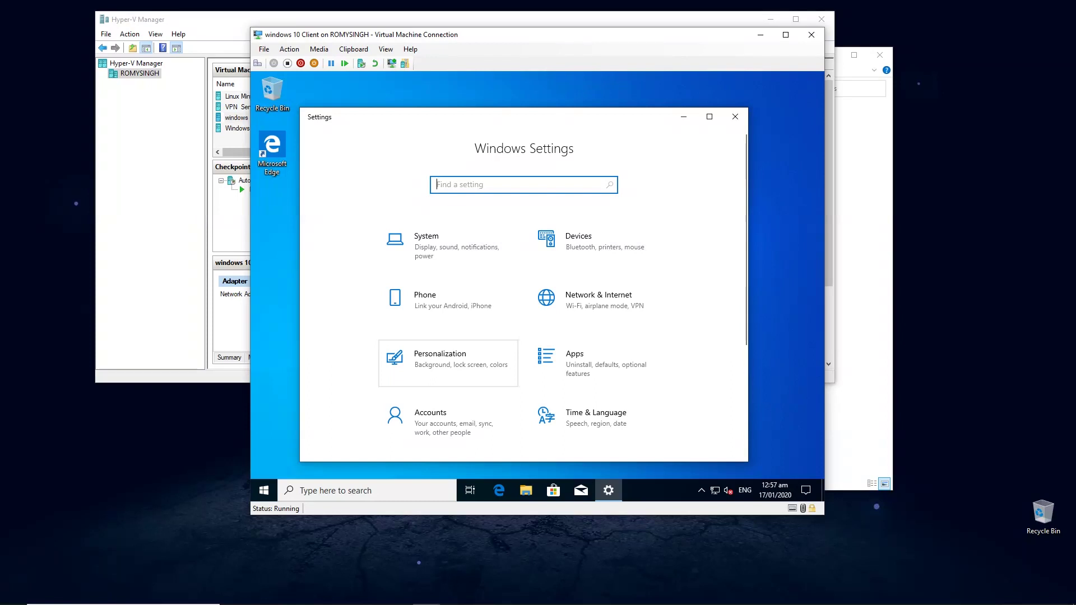
pyautogui.click(594, 245)
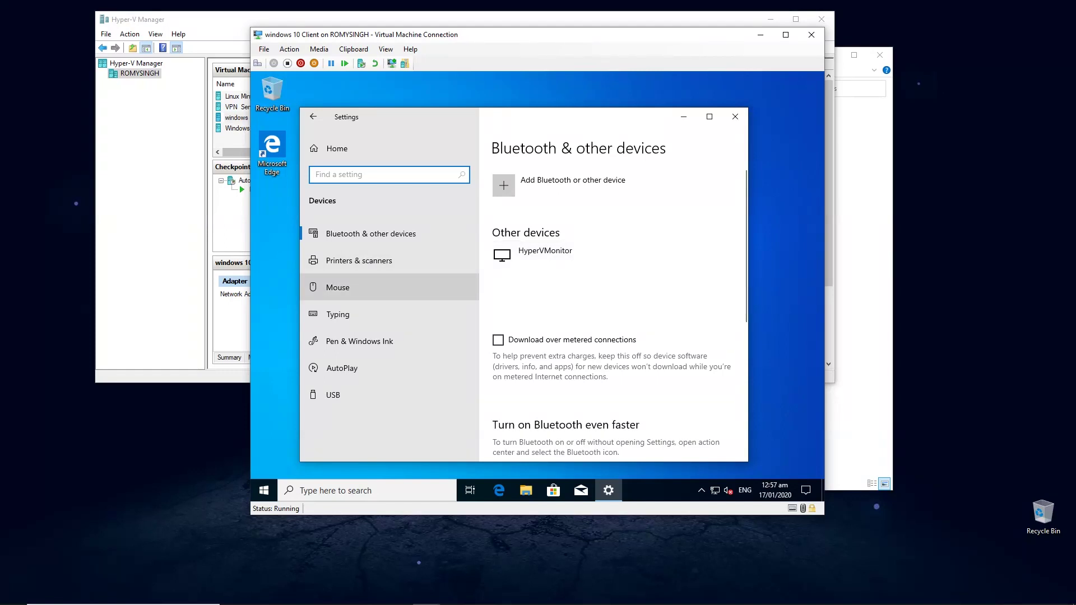
pyautogui.click(359, 260)
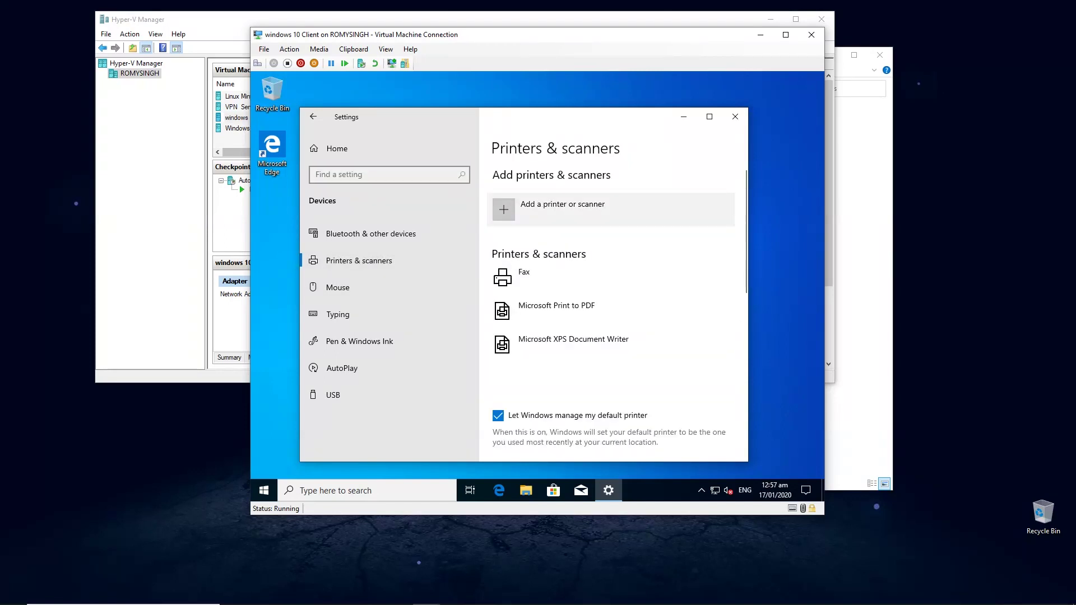
pyautogui.click(555, 209)
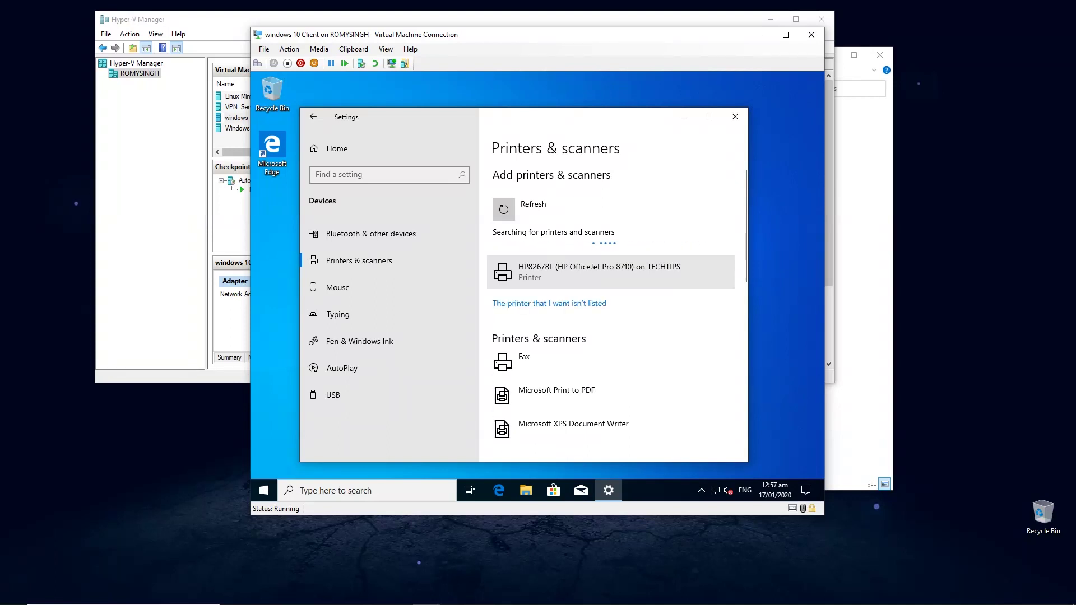
# Step: Add the found HP82678F (HP OfficeJet Pro 8710) on TECHTIPS to the client
pyautogui.click(611, 272)
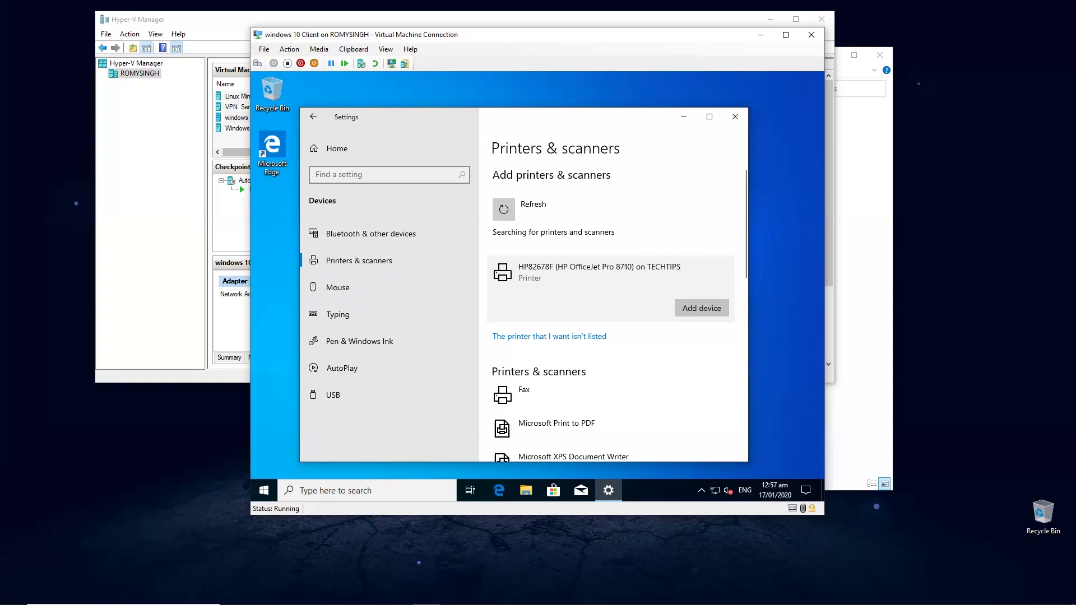
pyautogui.click(701, 308)
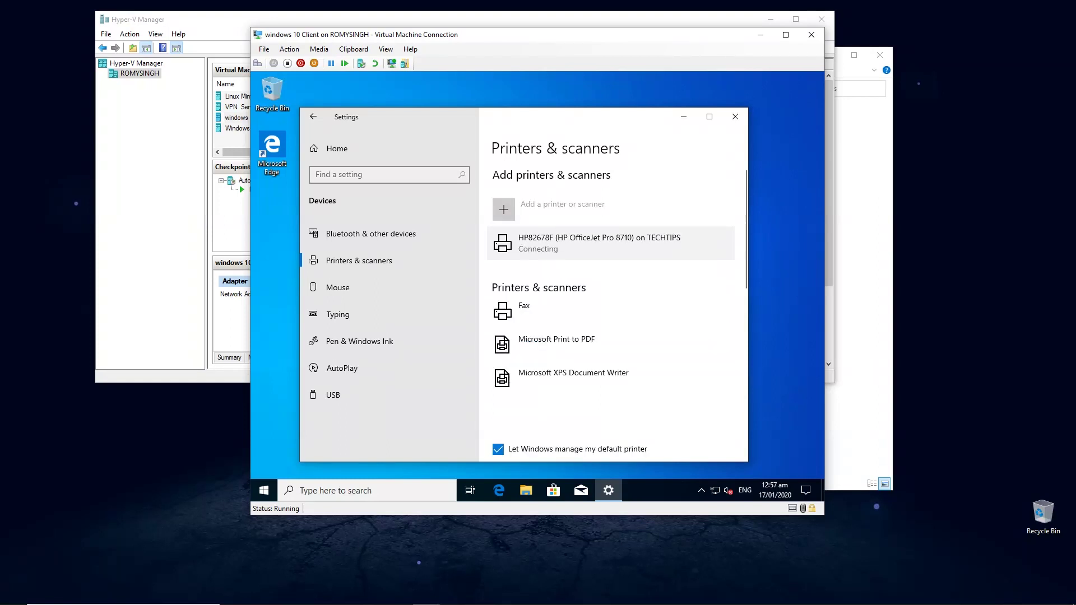